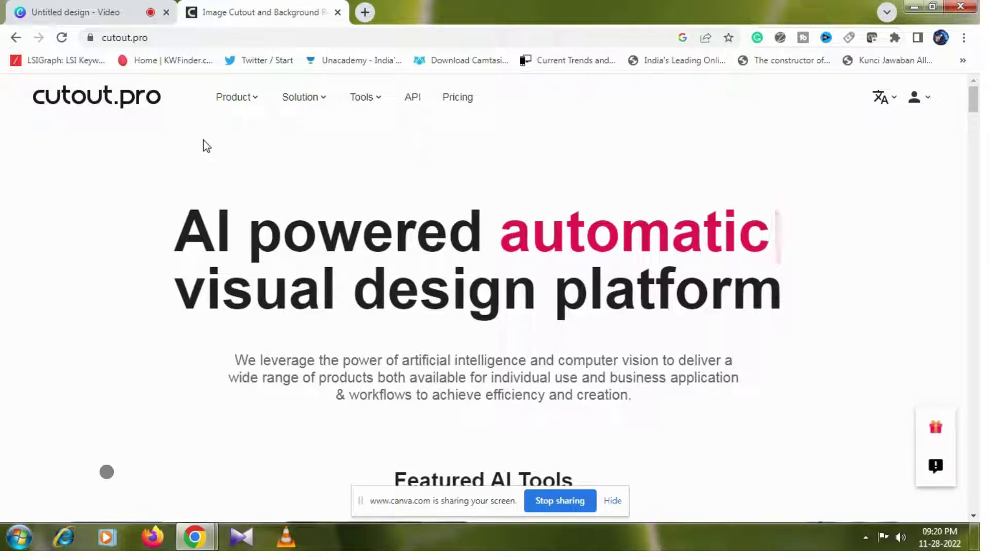
Upload WhatsApp Image 2022-05-19 at 11.14.43 PM from the Temp folder to the Blur Background tool and view the blurred result
mouse_move(250, 103)
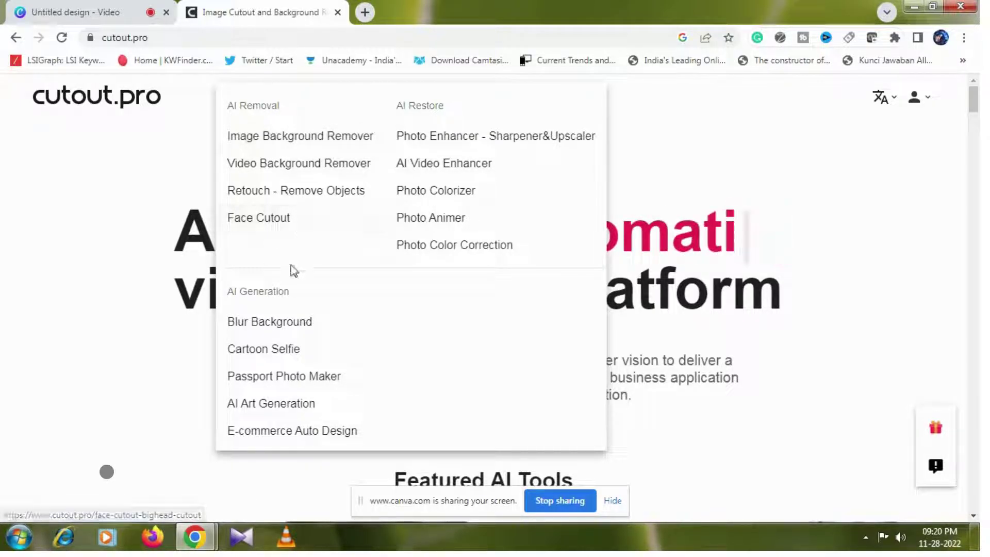
left_click(283, 326)
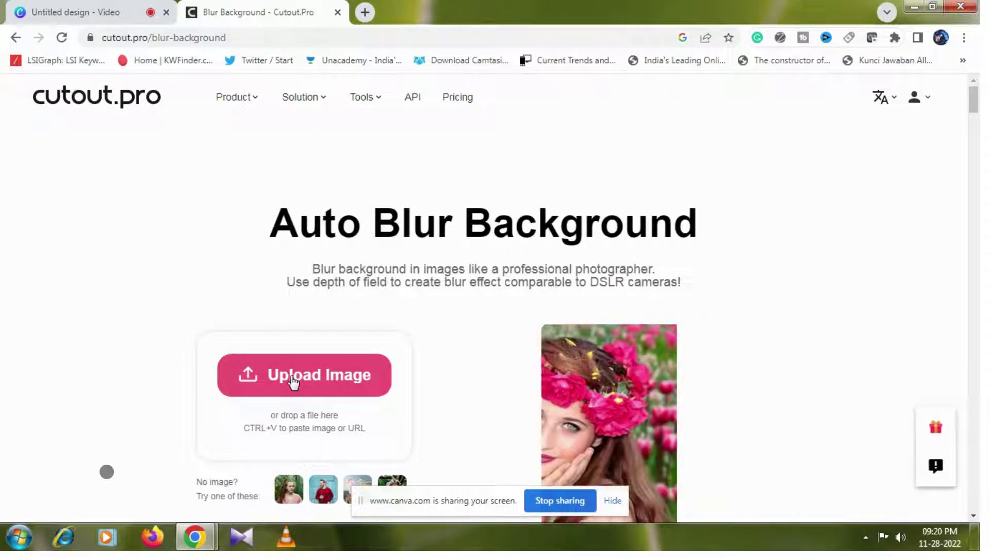
left_click(293, 381)
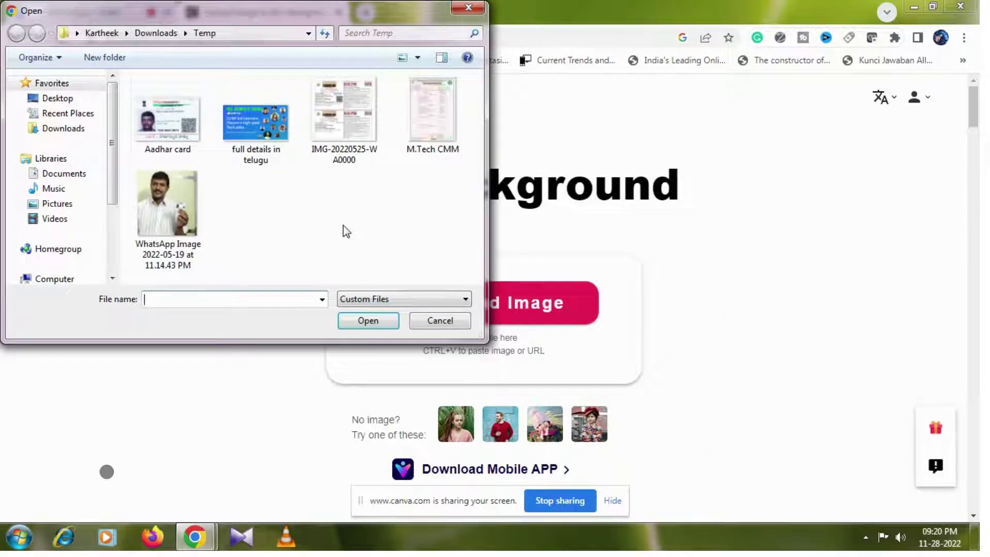
left_click(165, 214)
left_click(368, 321)
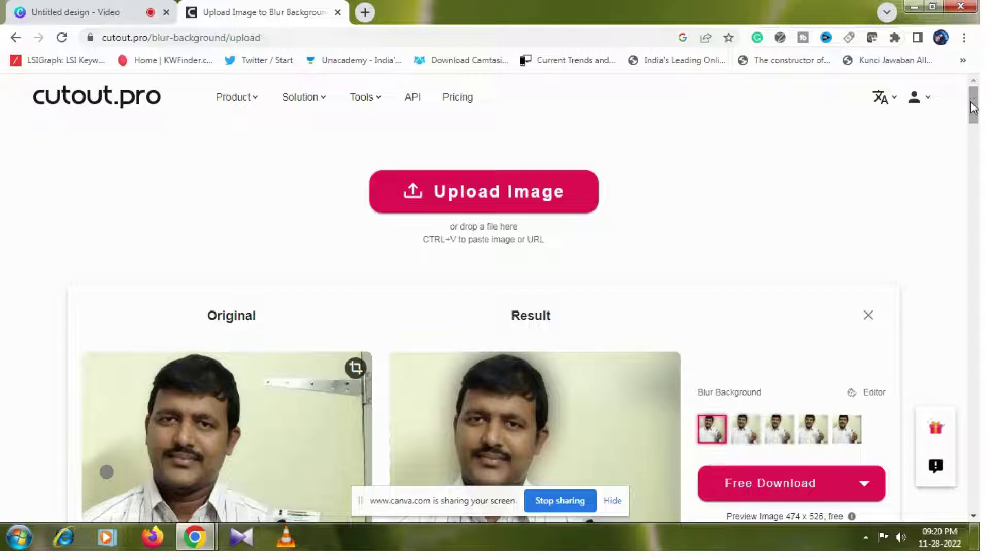
left_click_drag(973, 107, 973, 131)
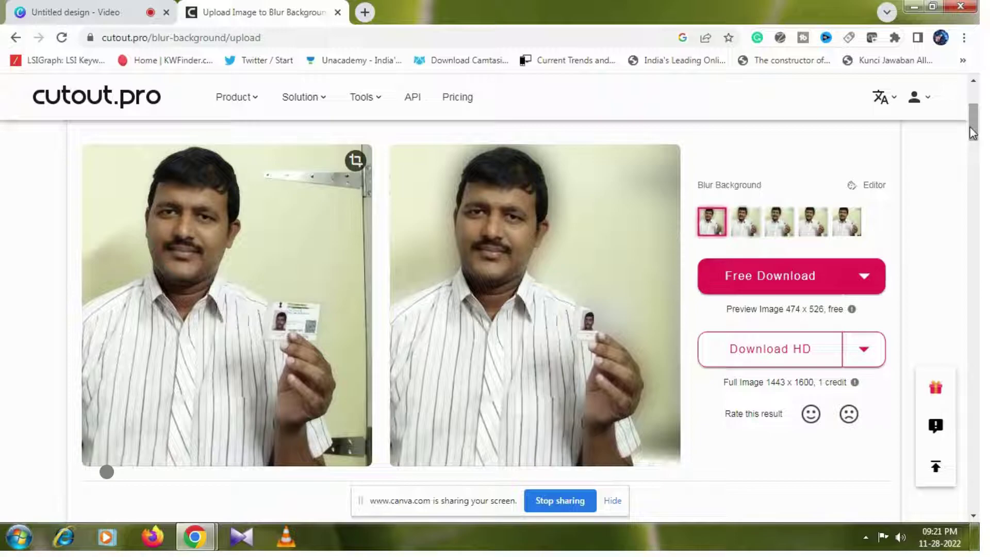
mouse_move(256, 98)
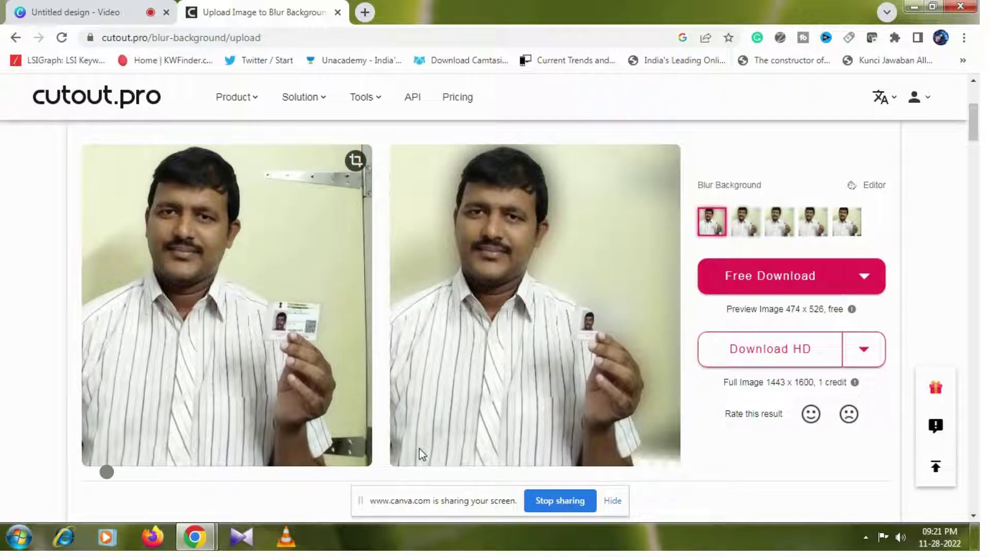
Search Google for shutterstock in a new tab, look through the Shutterstock stock images page, and close that tab
left_click(364, 17)
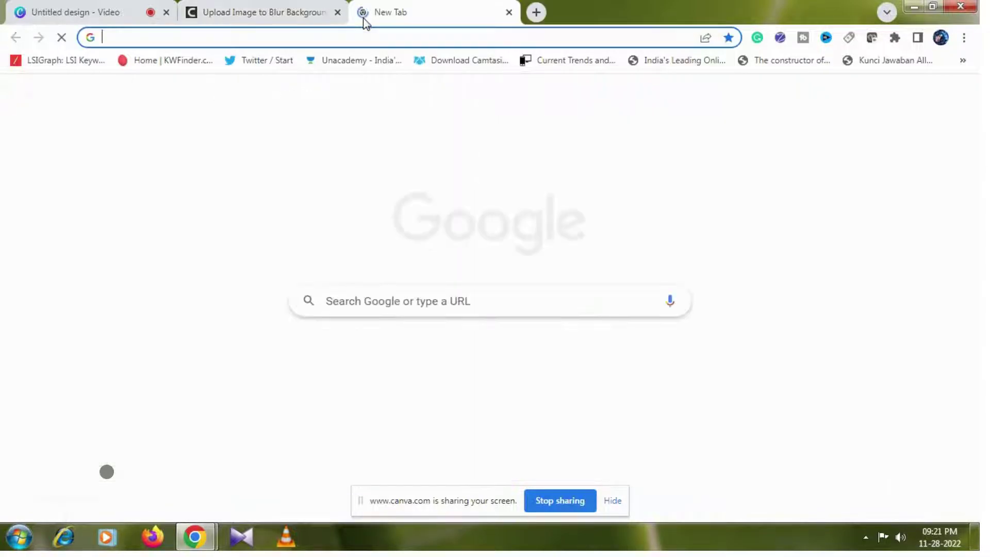
type("shutter")
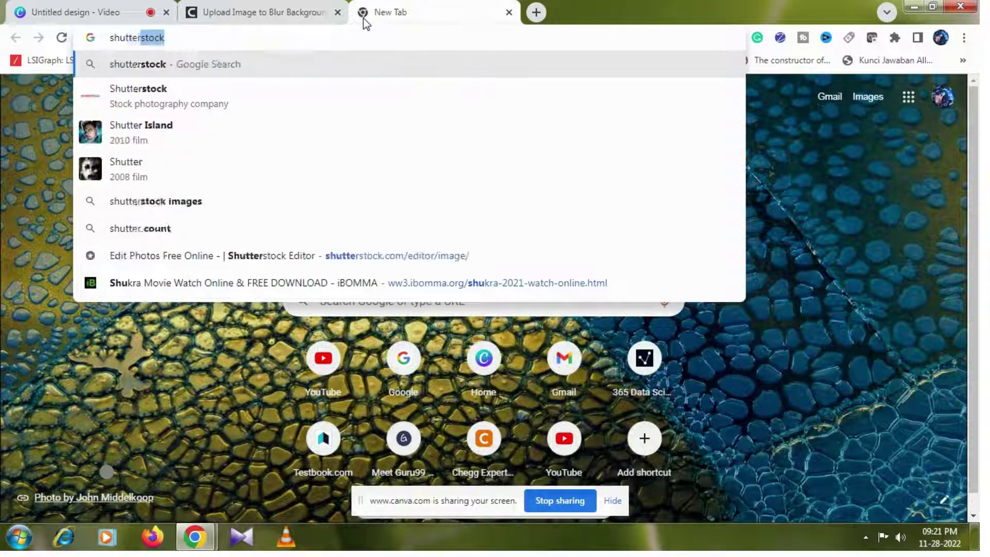
key("Return")
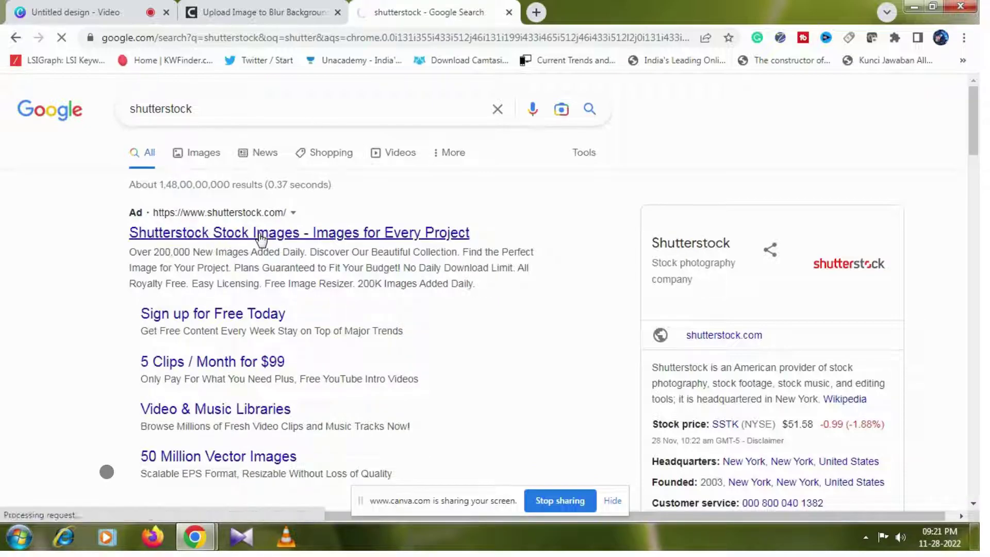
left_click(260, 235)
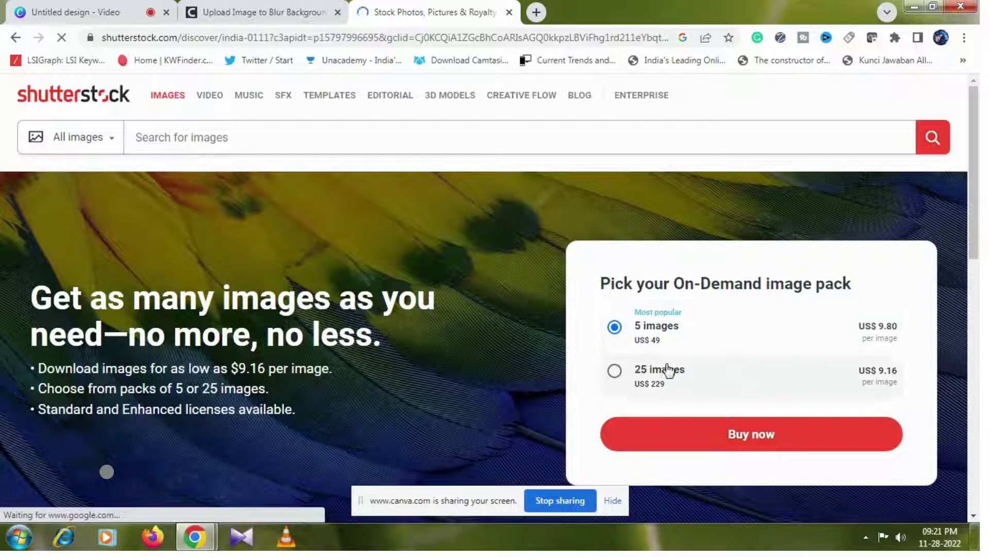
scroll(106, 472, "down", 8)
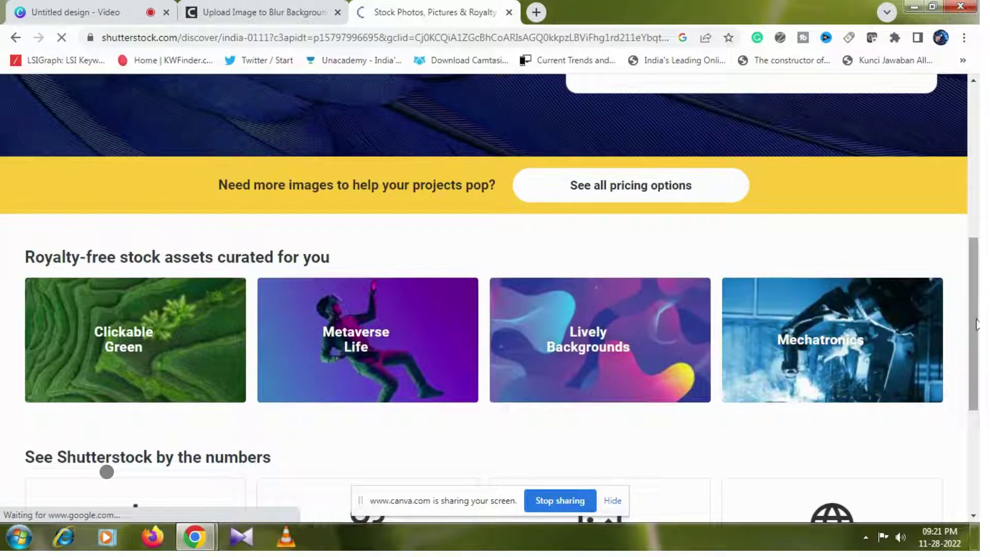
scroll(976, 444, "down", 5)
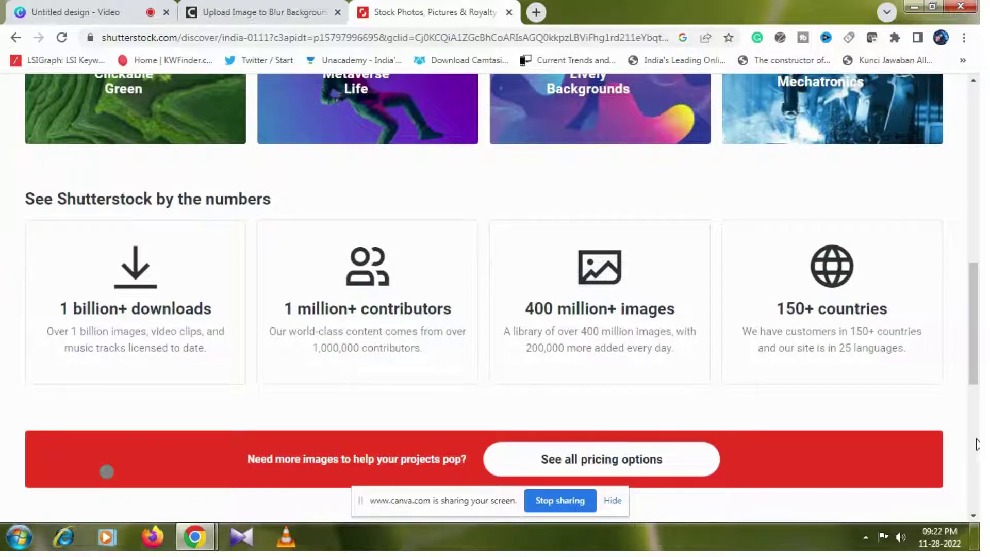
left_click(266, 12)
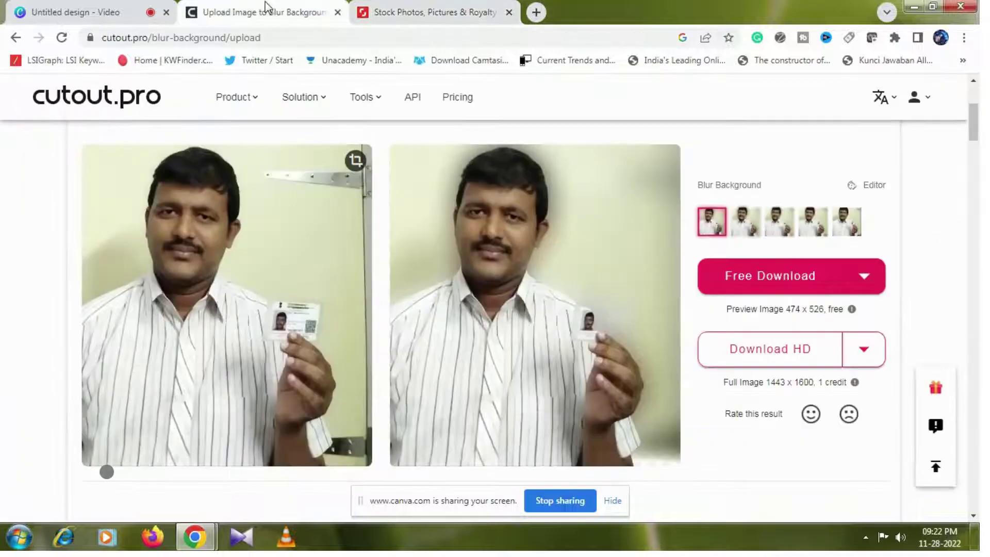
left_click(509, 12)
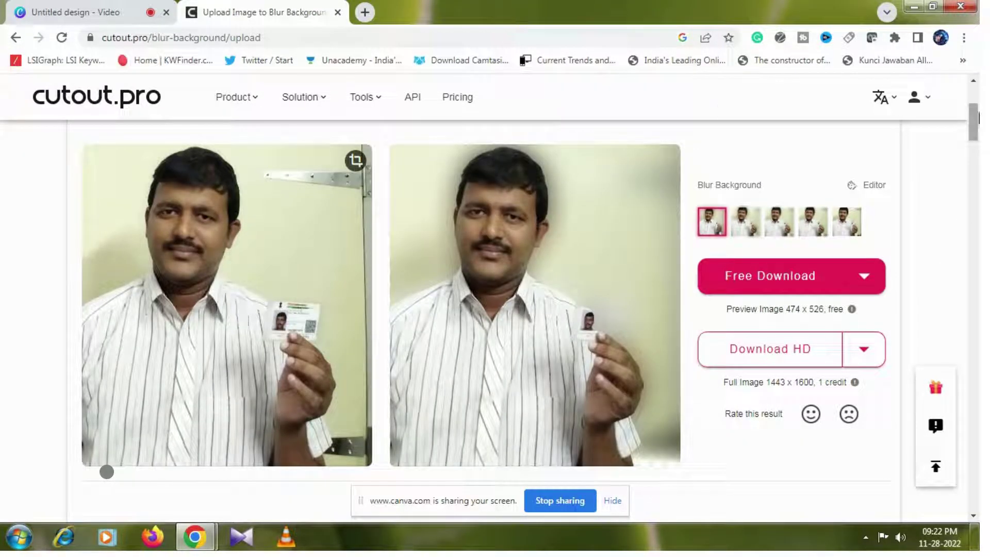
Turn WhatsApp Image 2022-05-19 at 11.14.43 PM into a cartoon with the Cartoon Selfie tool and view the result
scroll(326, 125, "up", 4)
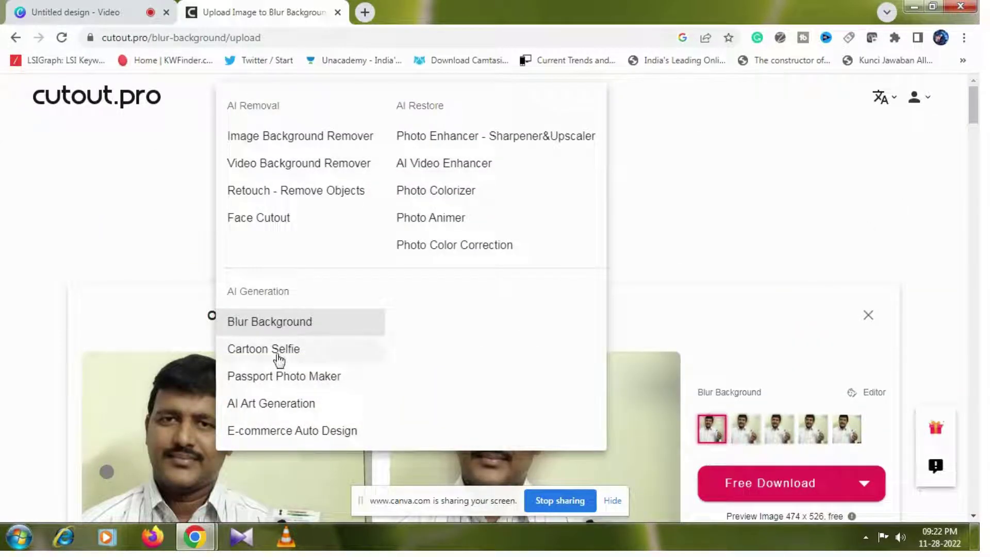
left_click(272, 349)
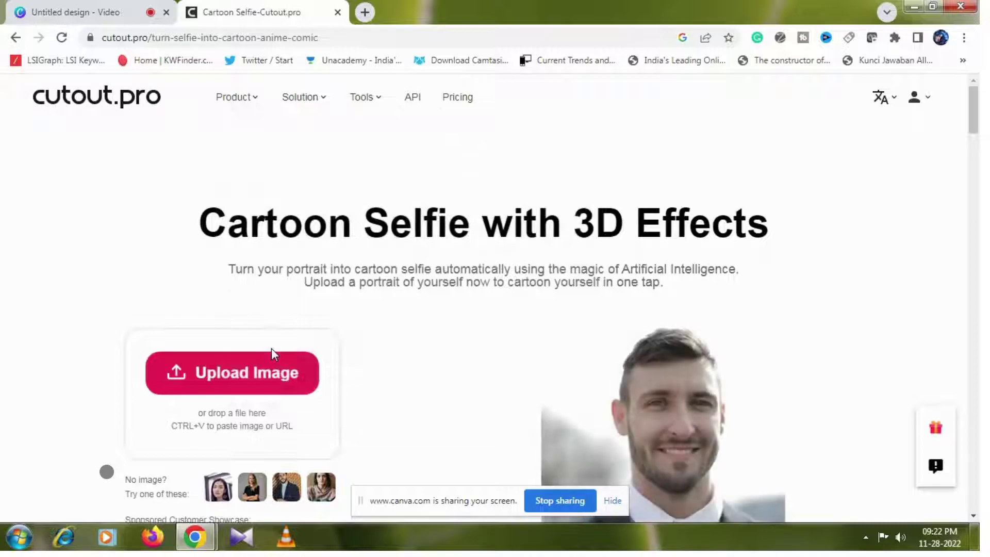
left_click(259, 385)
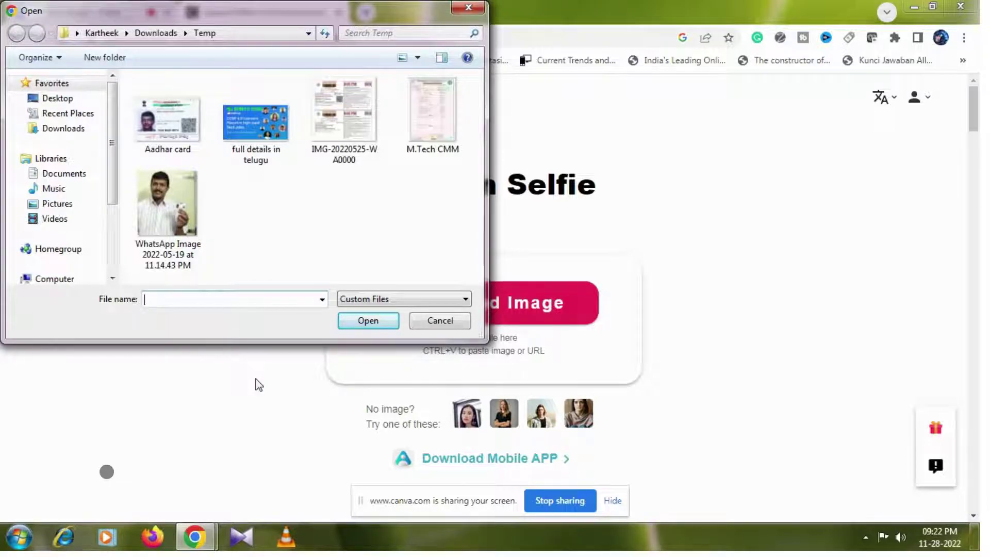
left_click(173, 221)
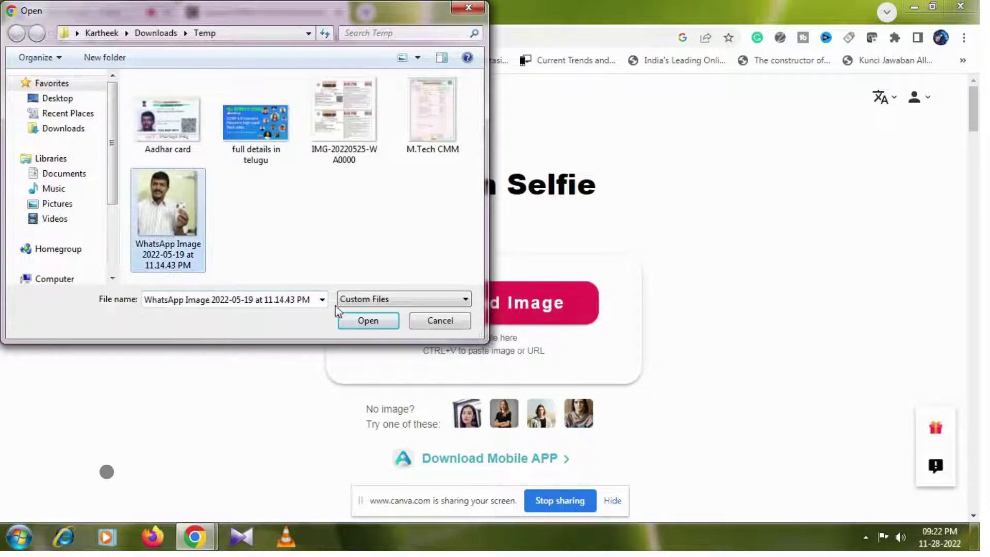
left_click(376, 319)
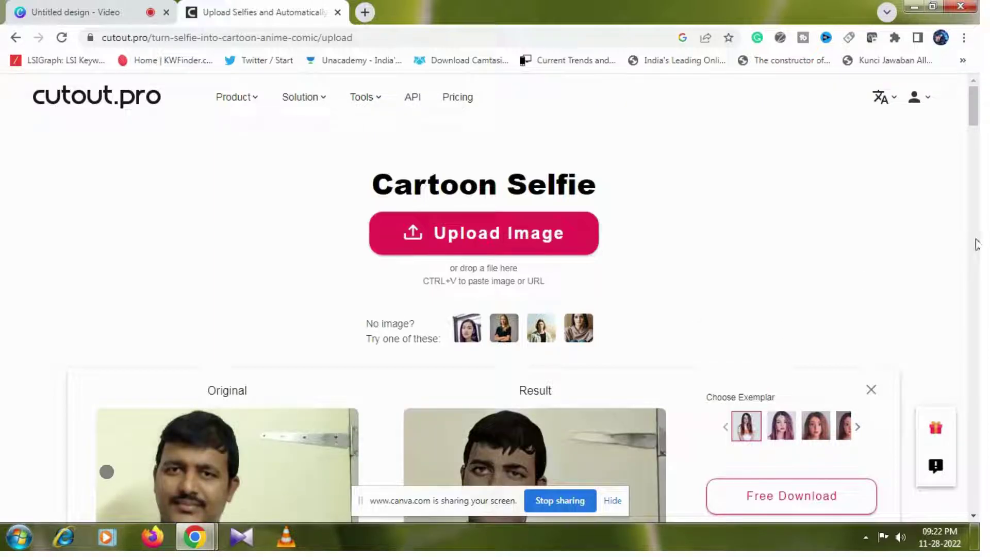
scroll(976, 244, "down", 5)
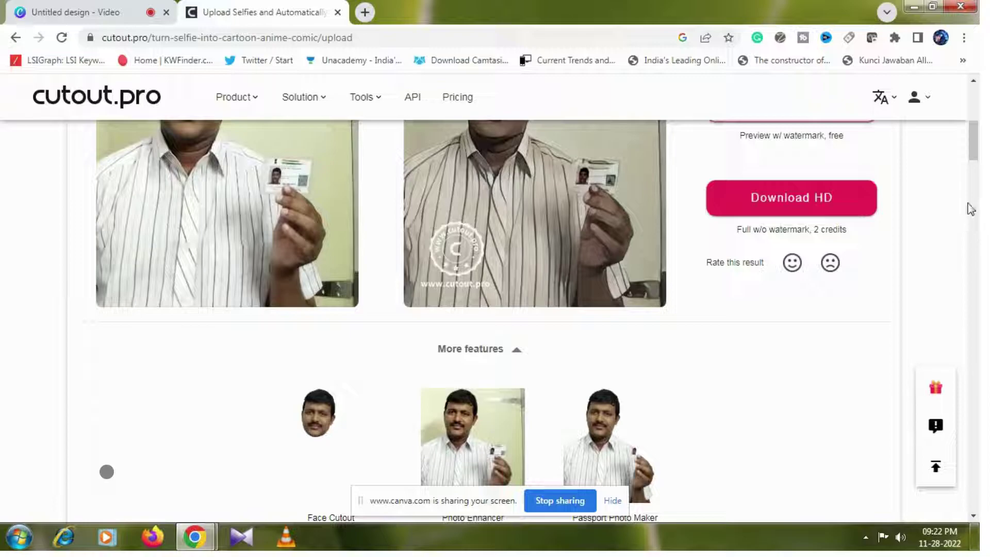
left_click_drag(974, 154, 975, 130)
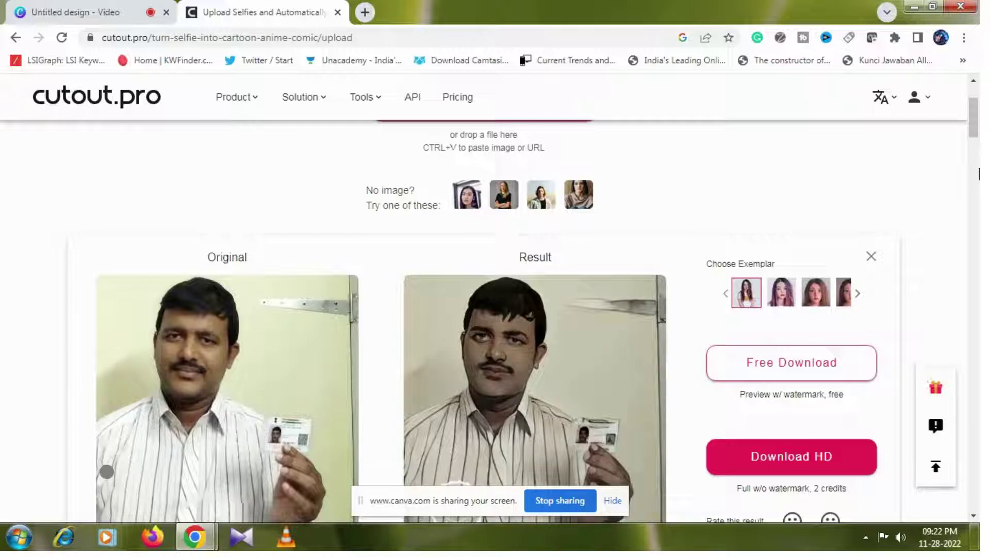
left_click_drag(974, 127, 974, 145)
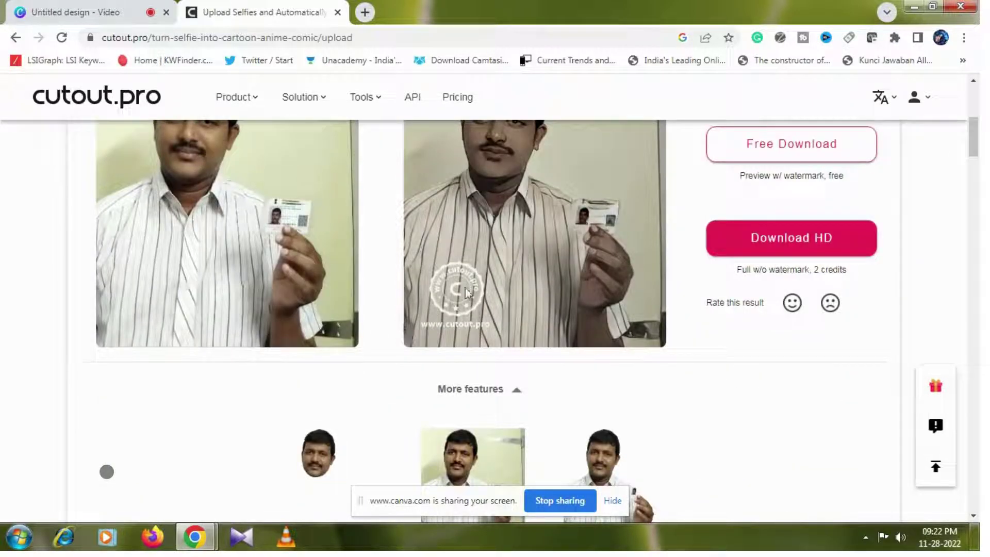
left_click_drag(975, 126, 975, 106)
Upload WhatsApp Image 2022-05-19 at 11.14.43 PM to the Passport Photo Maker
mouse_move(246, 103)
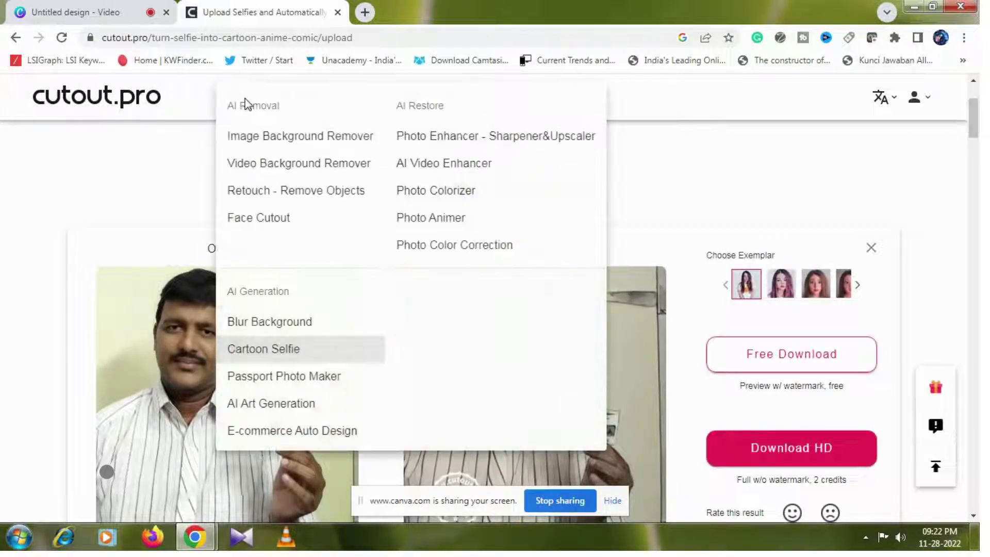
left_click(273, 382)
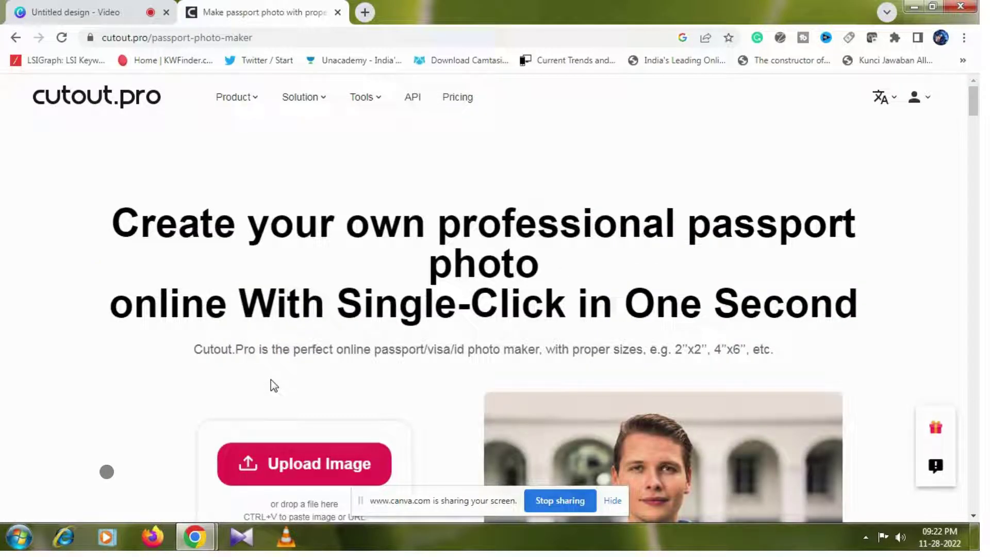
left_click(270, 467)
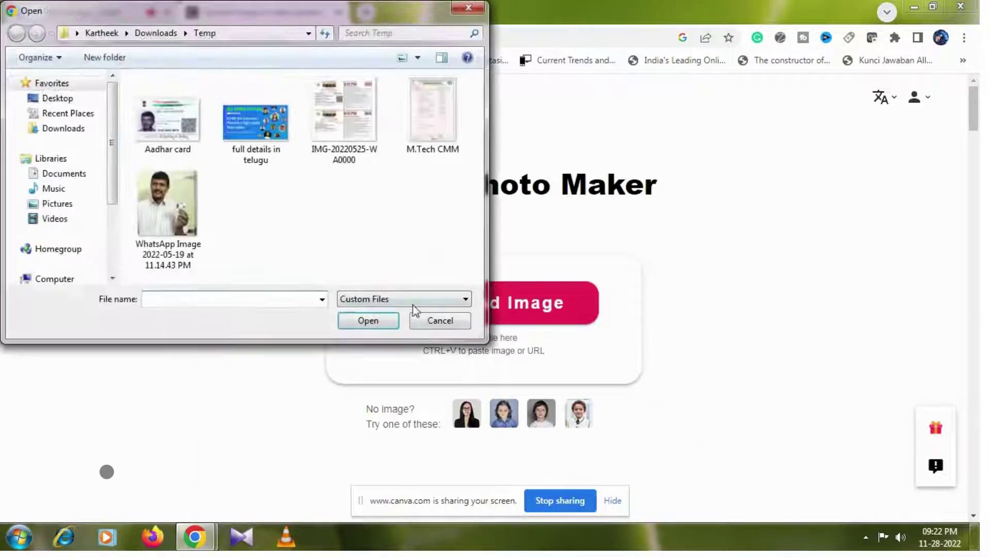
left_click(174, 221)
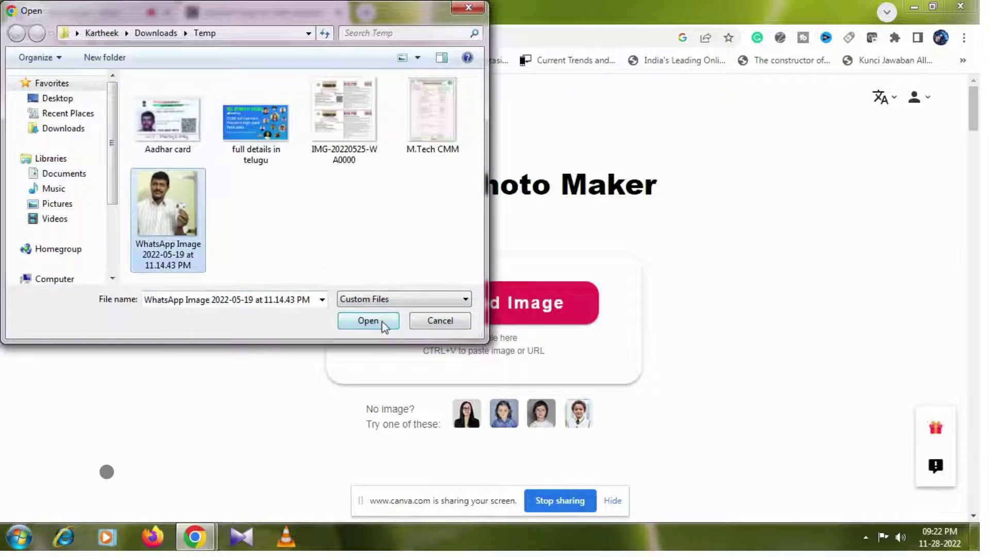
left_click(382, 322)
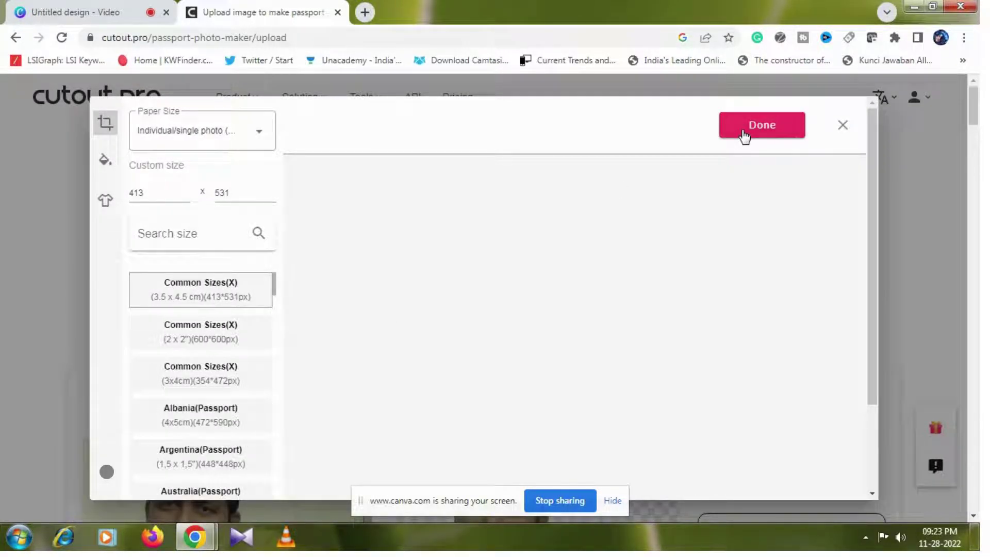
Make the passport photo in the common 3.5 x 4.5 cm (413*531px) size and view the finished result
left_click(202, 297)
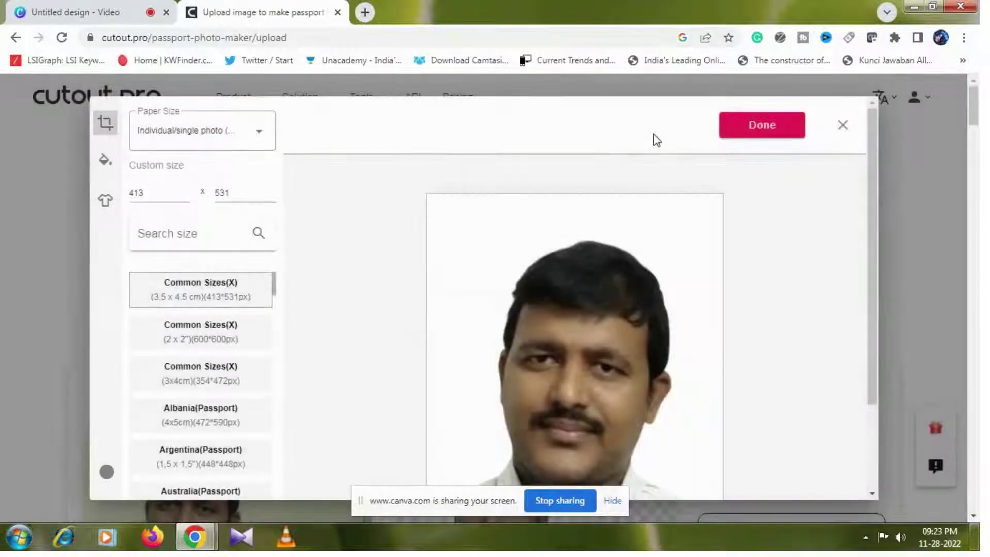
left_click(774, 130)
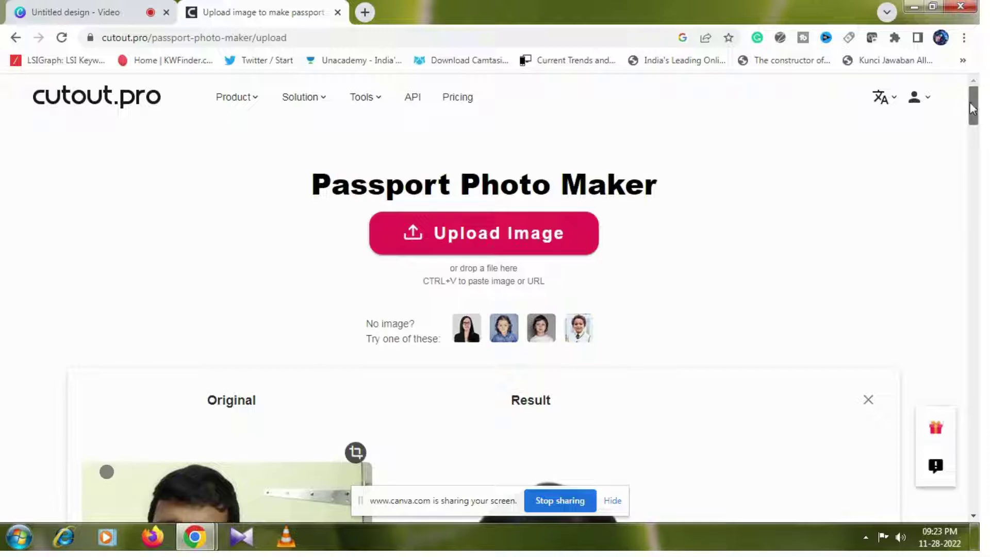
scroll(977, 139, "down", 5)
scroll(977, 135, "up", 1)
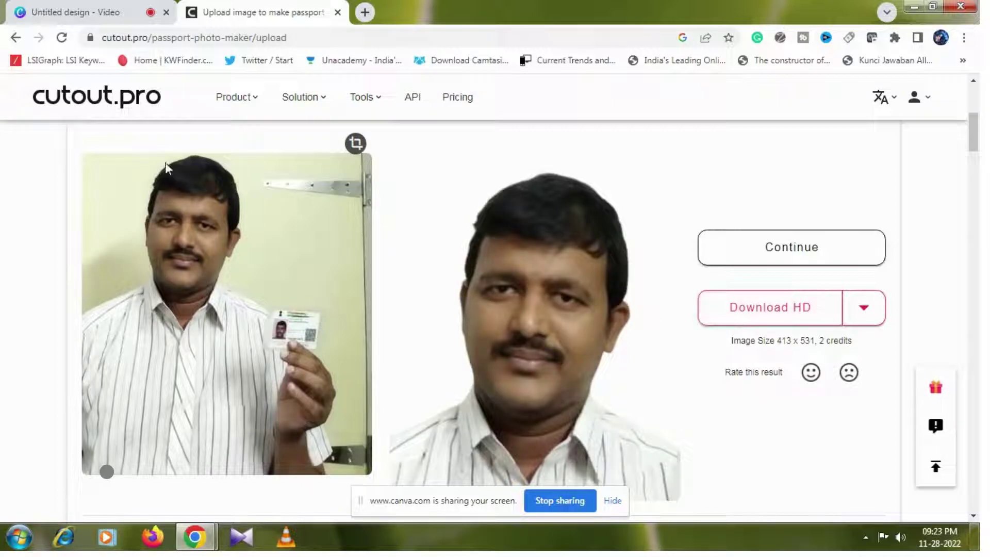
mouse_move(258, 100)
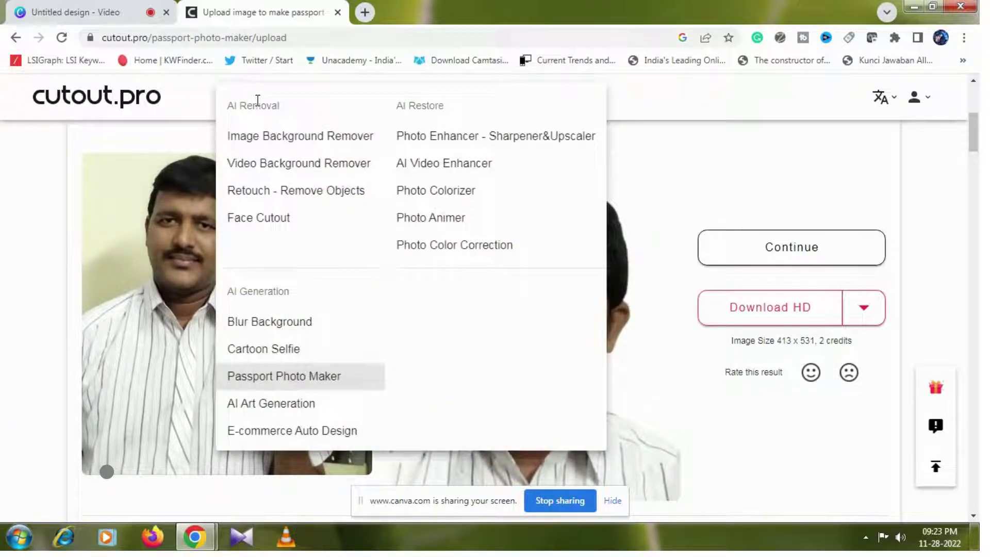